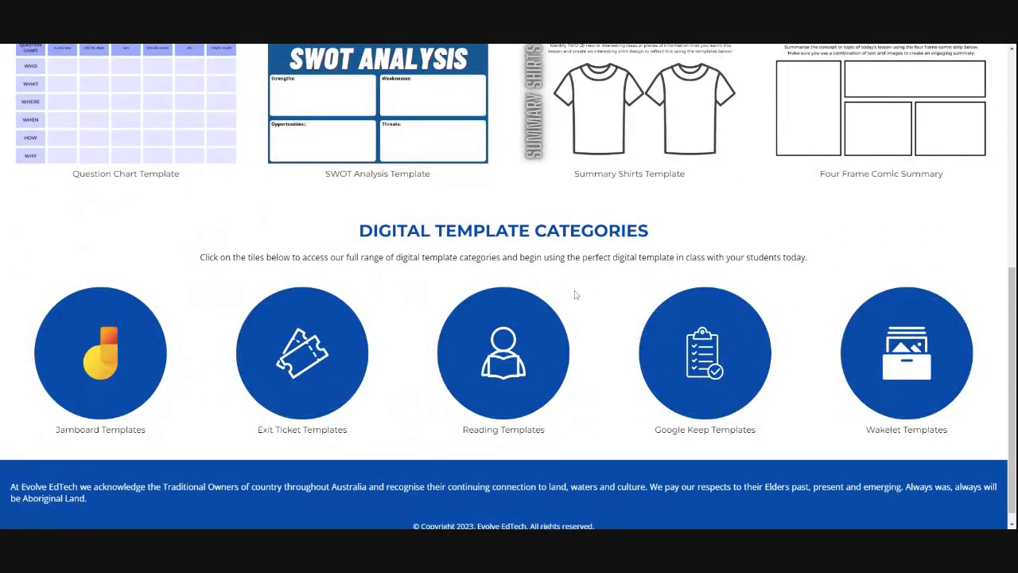
Step: Open the Exit Ticket Templates category and scroll through its templates
click(321, 366)
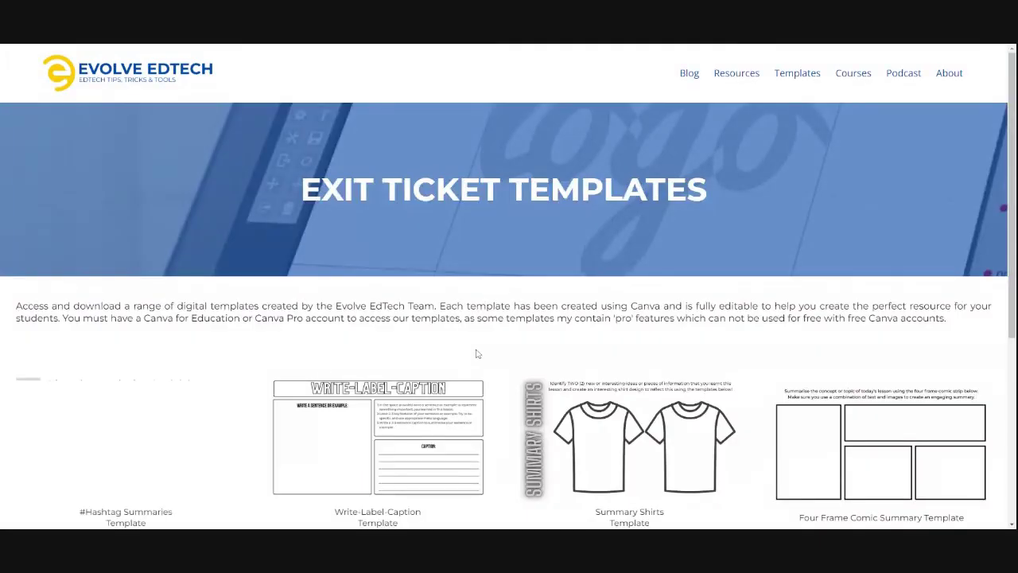
scroll(479, 353, down, 3)
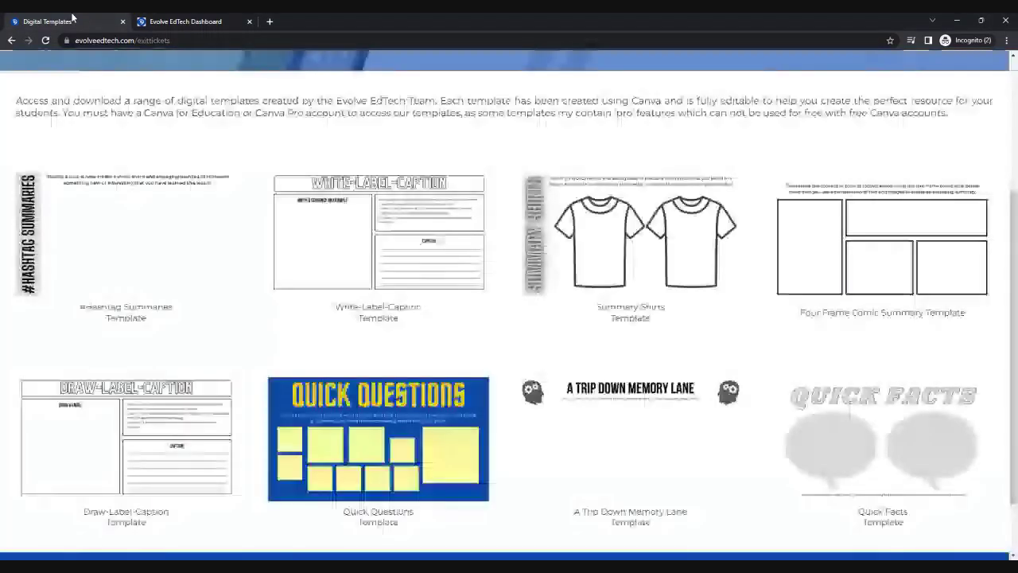
Step: On the Summary Shirts offer form, enter the user's email address and full name, then submit
click(169, 22)
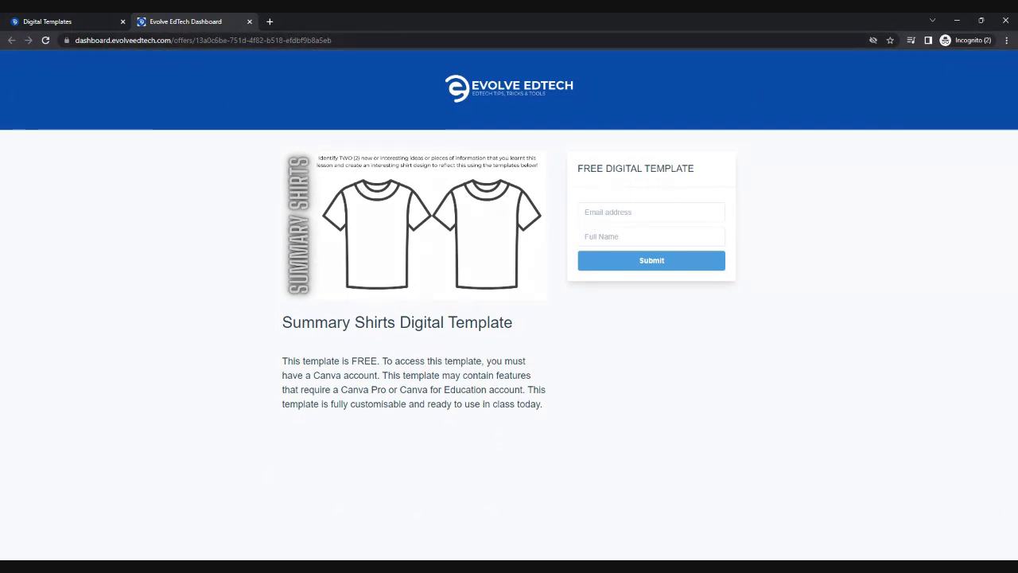
click(636, 211)
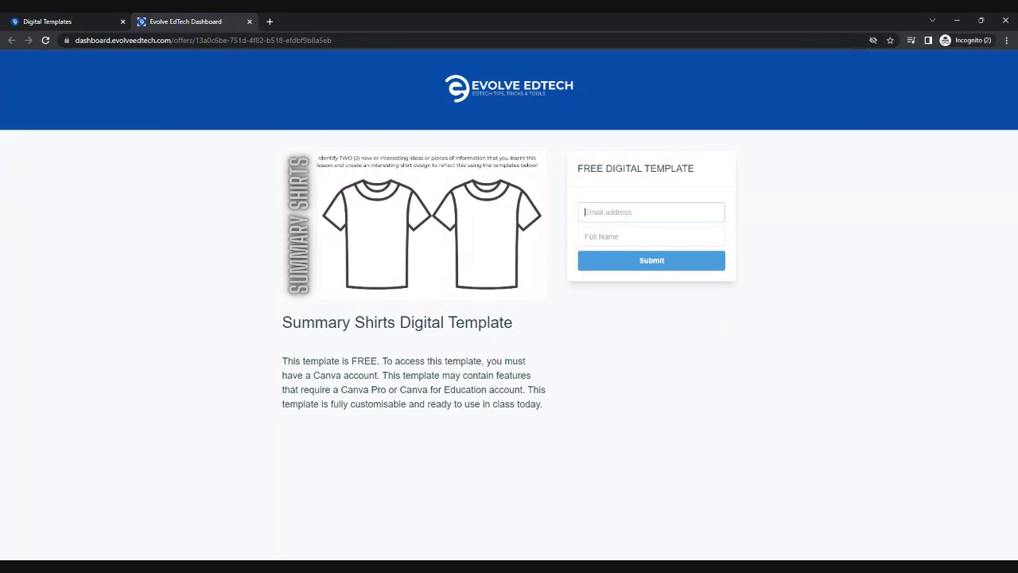
key(Tab)
text(T)
key(BackSpace)
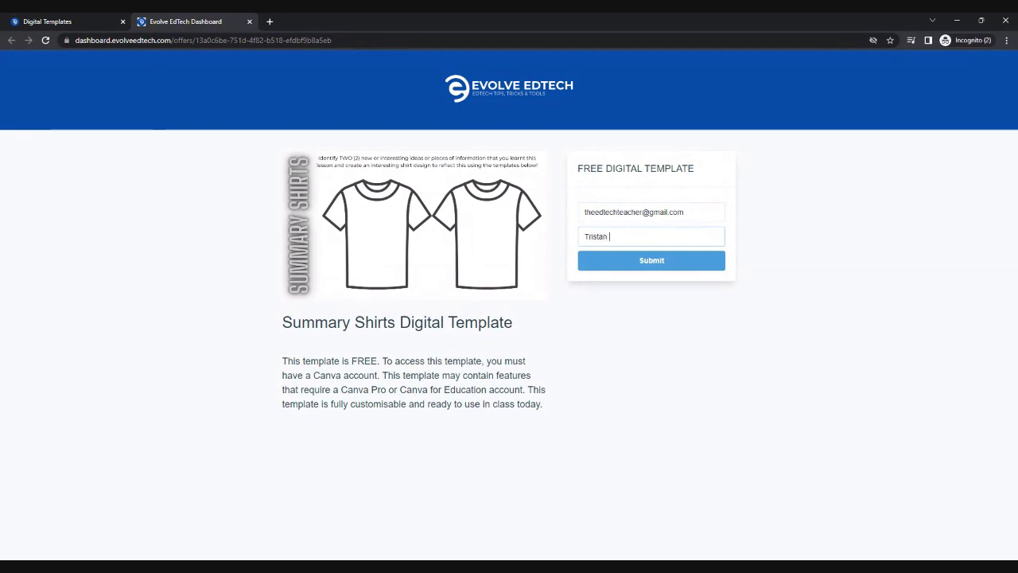
click(658, 263)
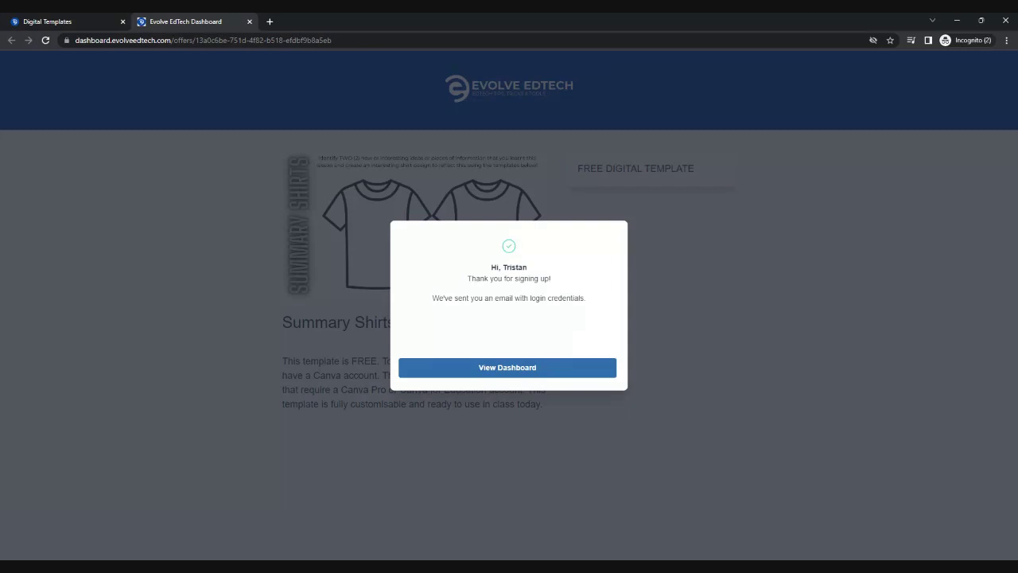
Step: From the new dashboard, open the Summary Shirts Digital Template course and its template download lesson
click(515, 370)
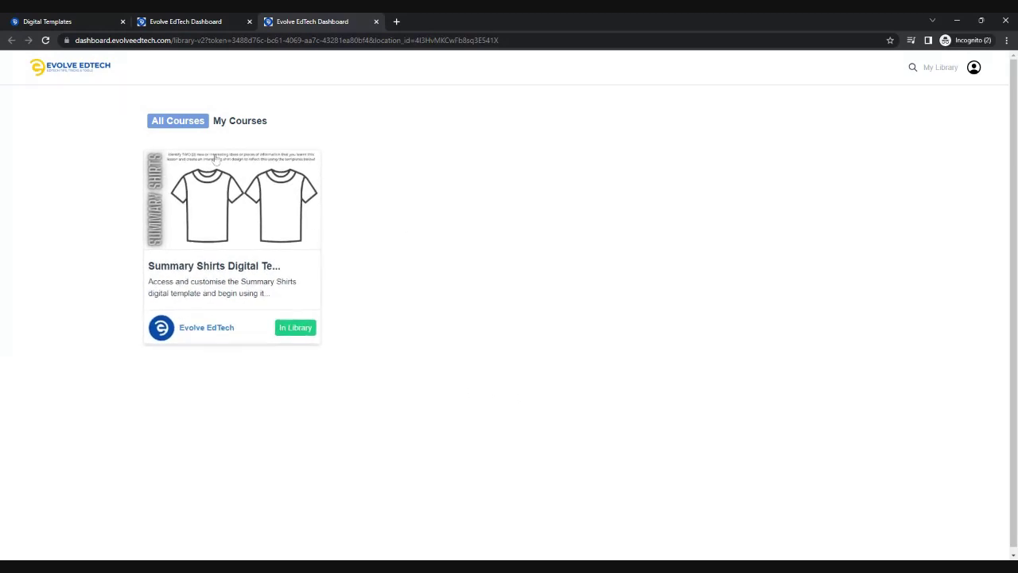
click(227, 286)
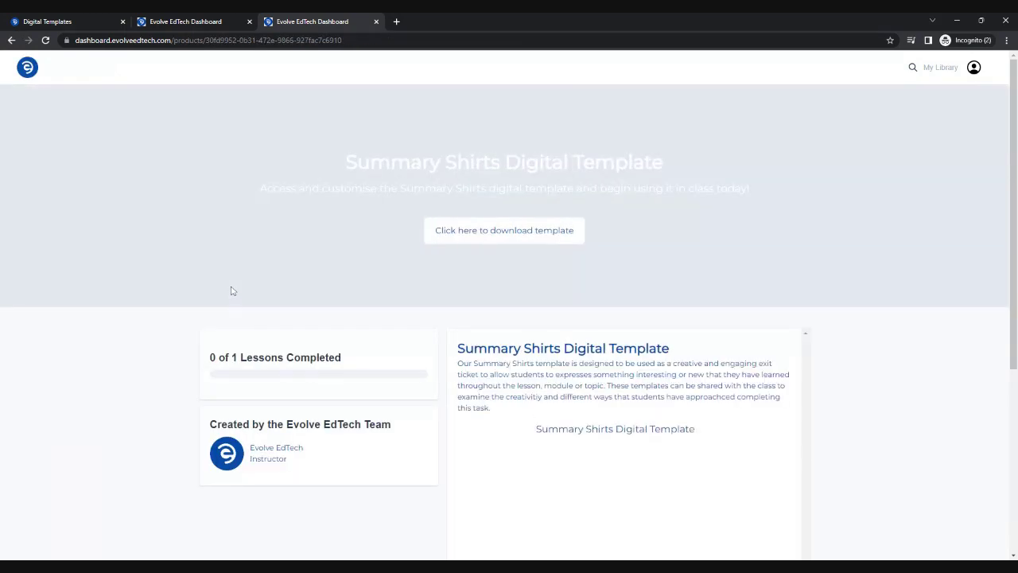
scroll(231, 286, down, 1)
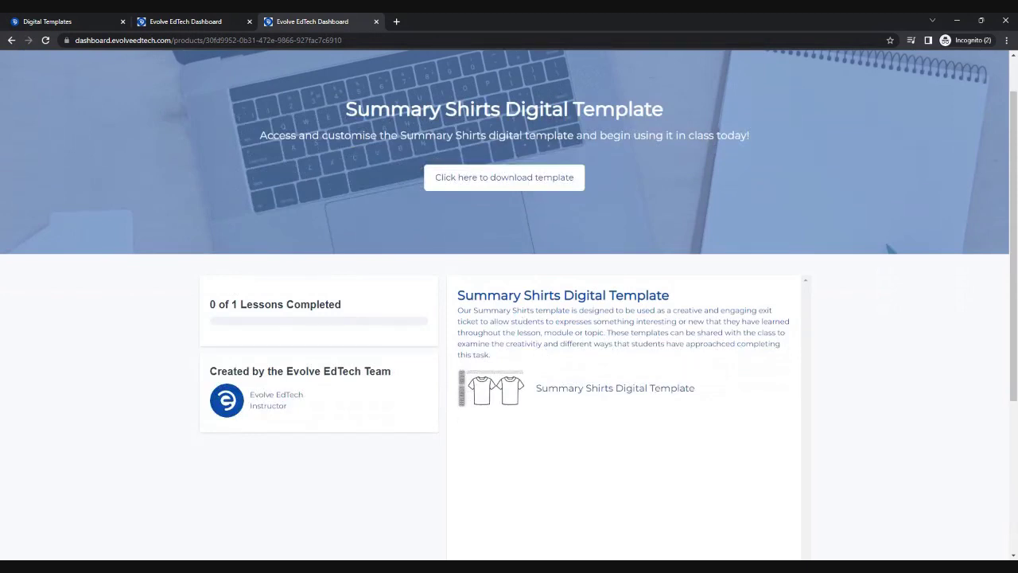
click(540, 189)
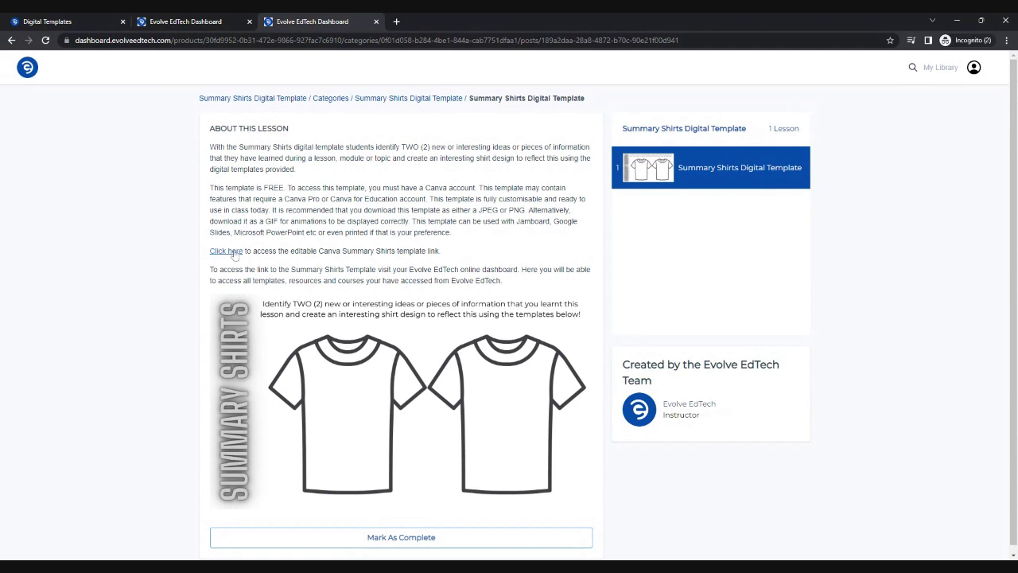
Step: Open the Summary Shirts Canva link, choose Use template, and return to the lesson tab
click(235, 253)
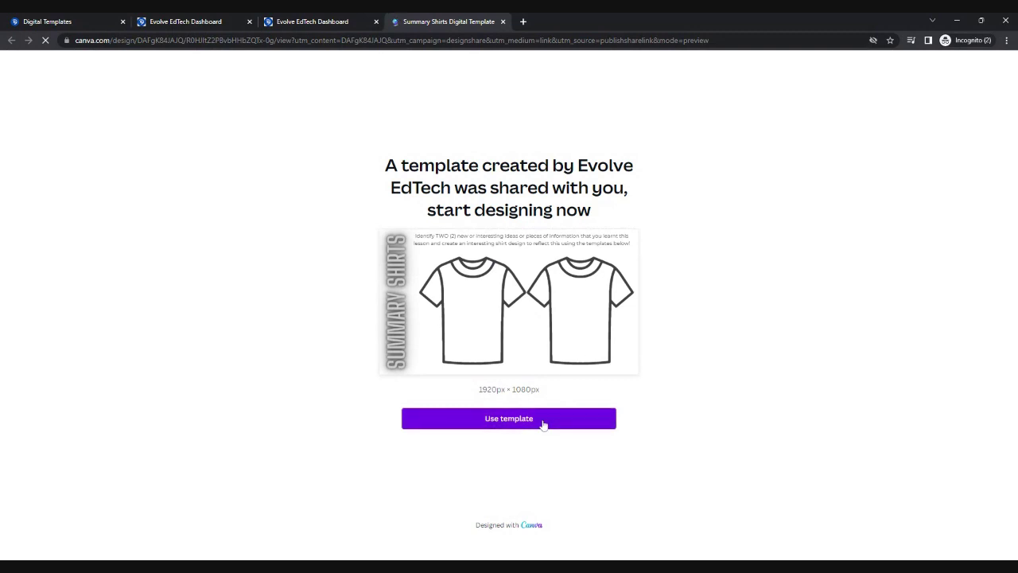
click(543, 419)
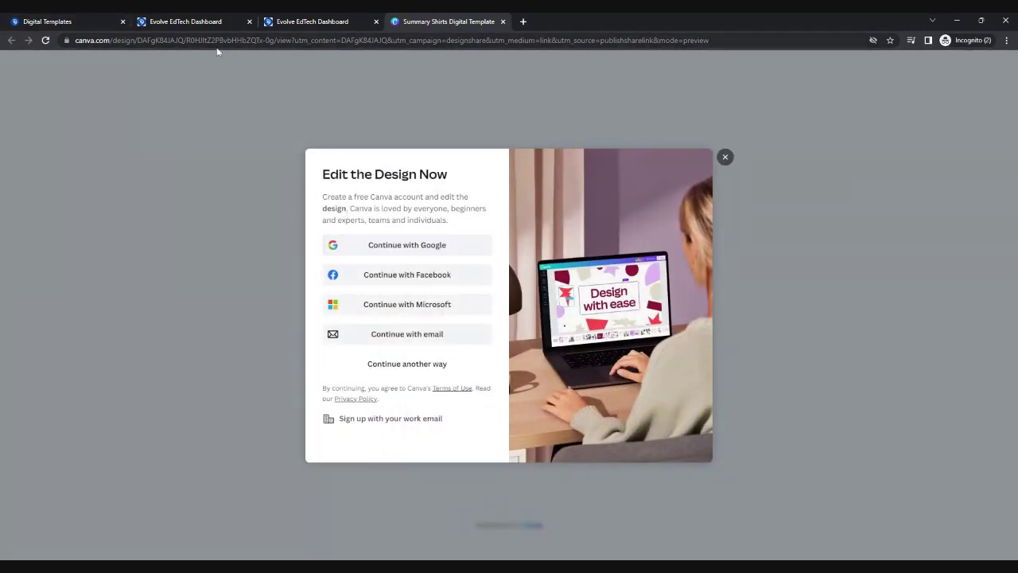
click(292, 21)
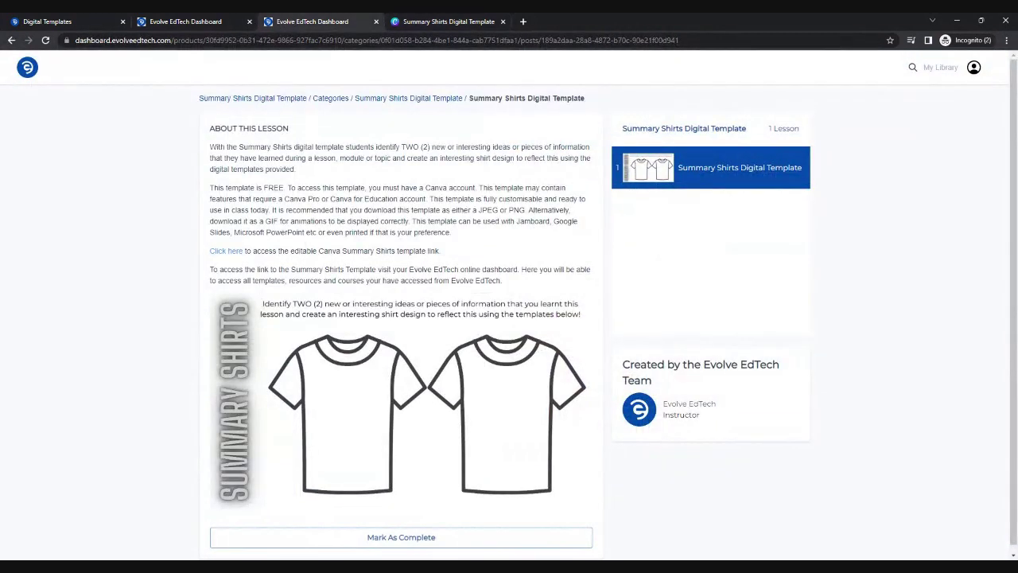
Step: Go back to My Library, where the Summary Shirts Digital Template is listed as In Library
click(240, 99)
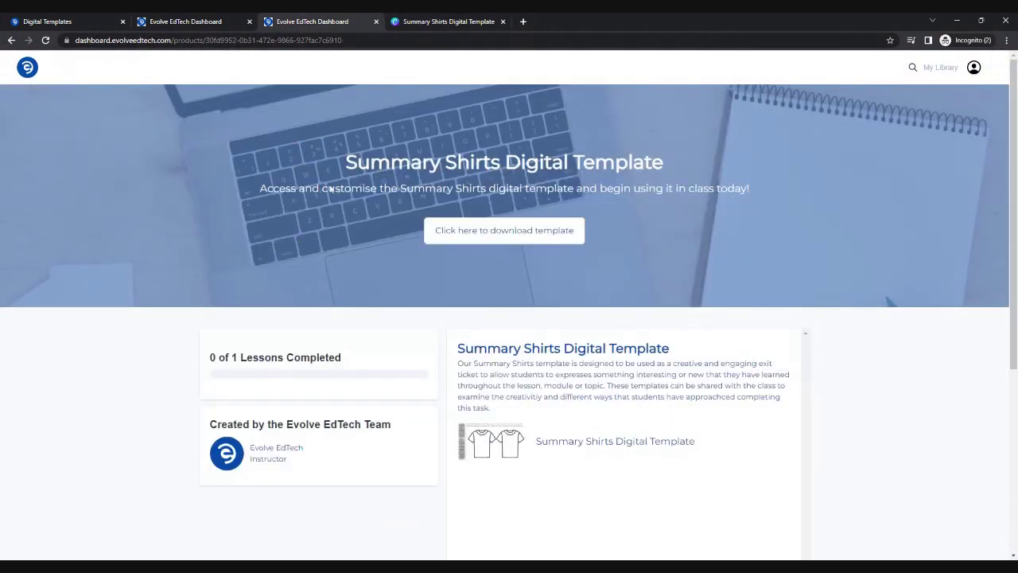
click(233, 17)
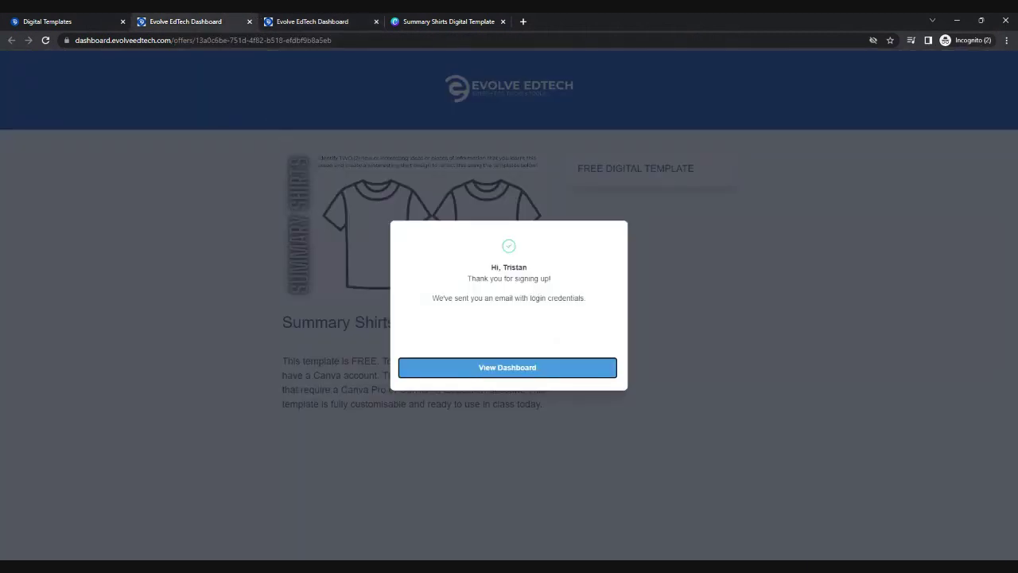
click(347, 17)
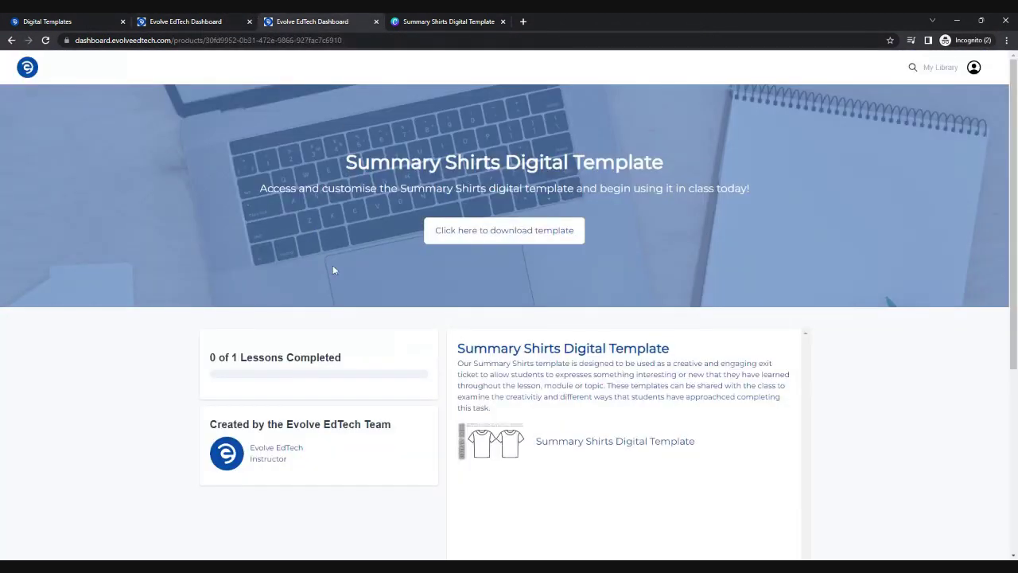
click(27, 67)
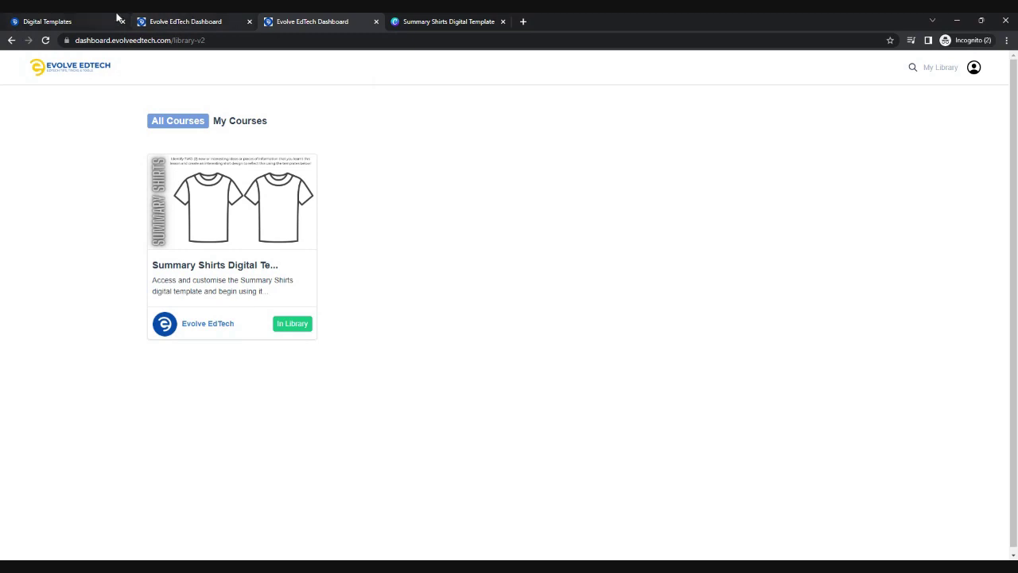
Step: From the Exit Ticket templates tab, use Templates in the top bar to reach the Digital Templates page
click(76, 17)
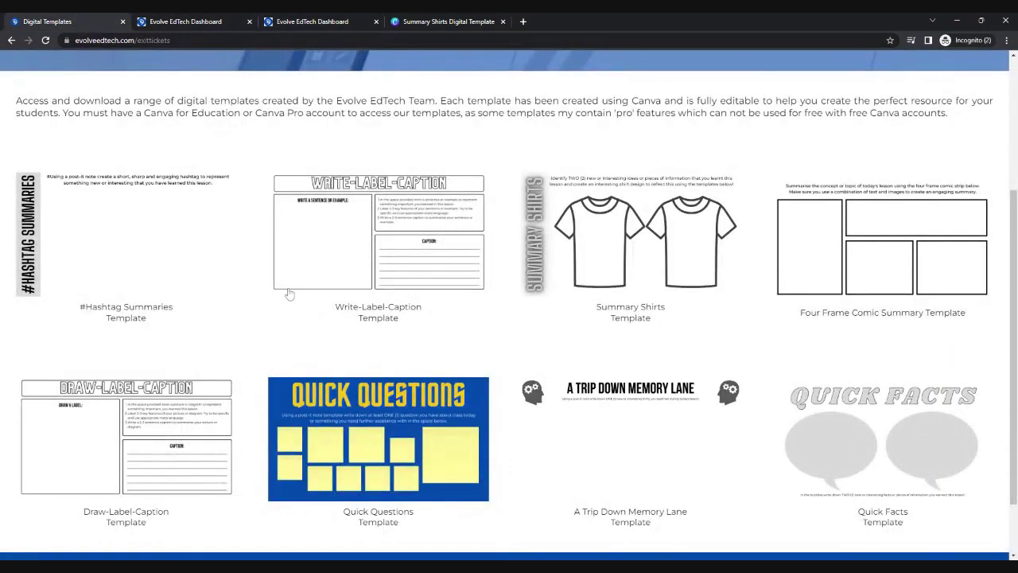
scroll(290, 295, down, 2)
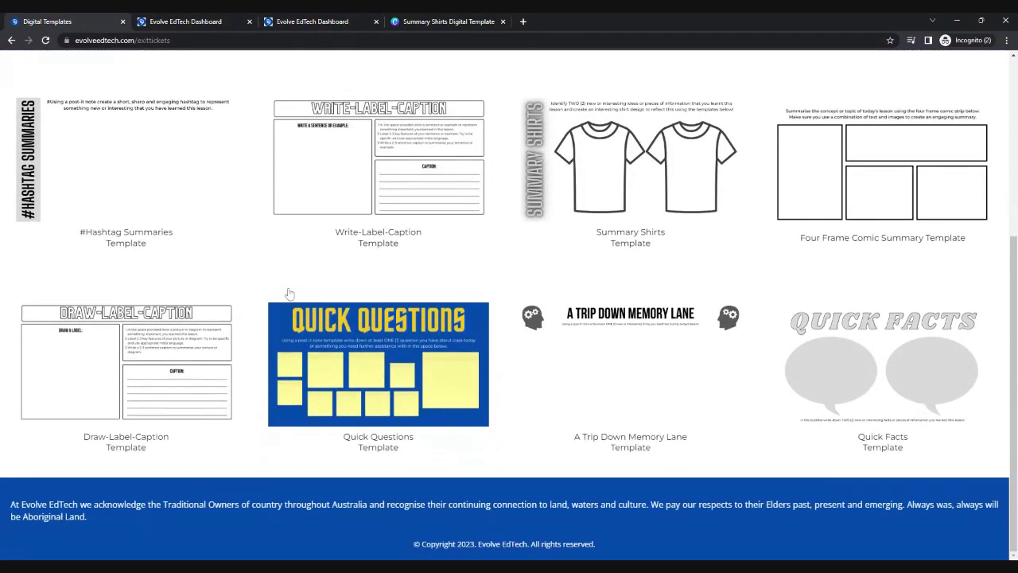
scroll(289, 293, up, 2)
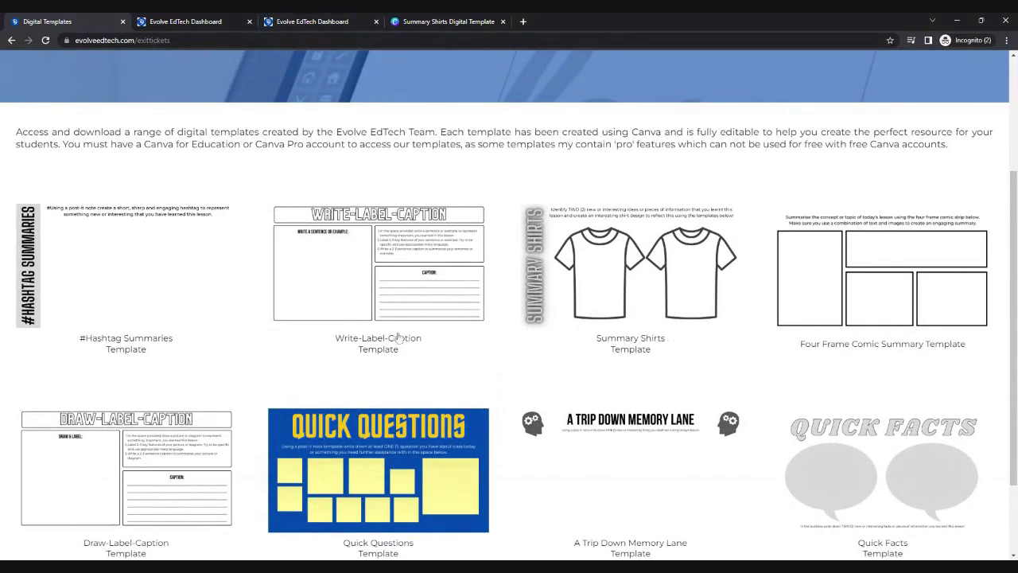
scroll(282, 251, up, 3)
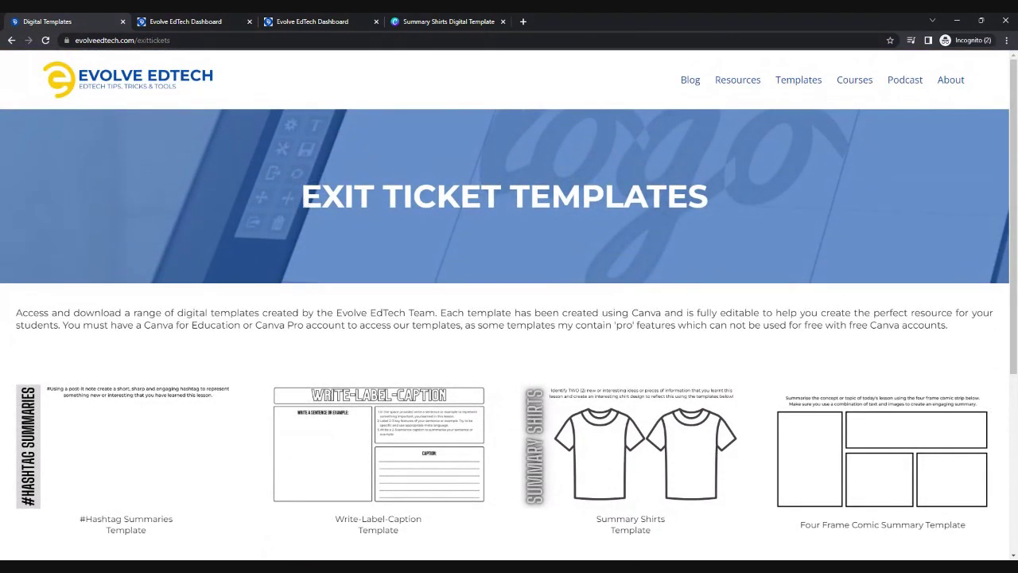
click(799, 80)
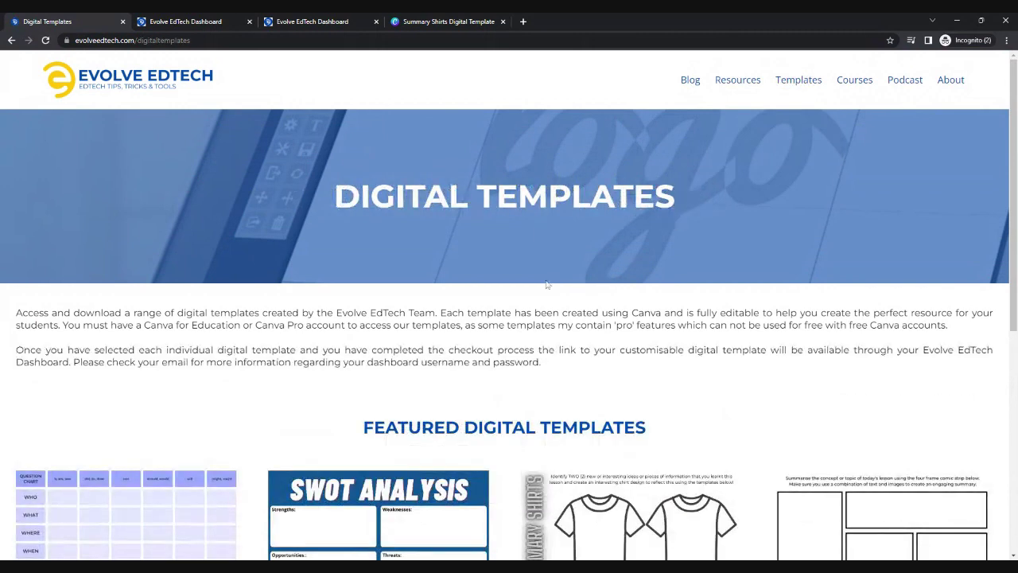
scroll(546, 284, down, 4)
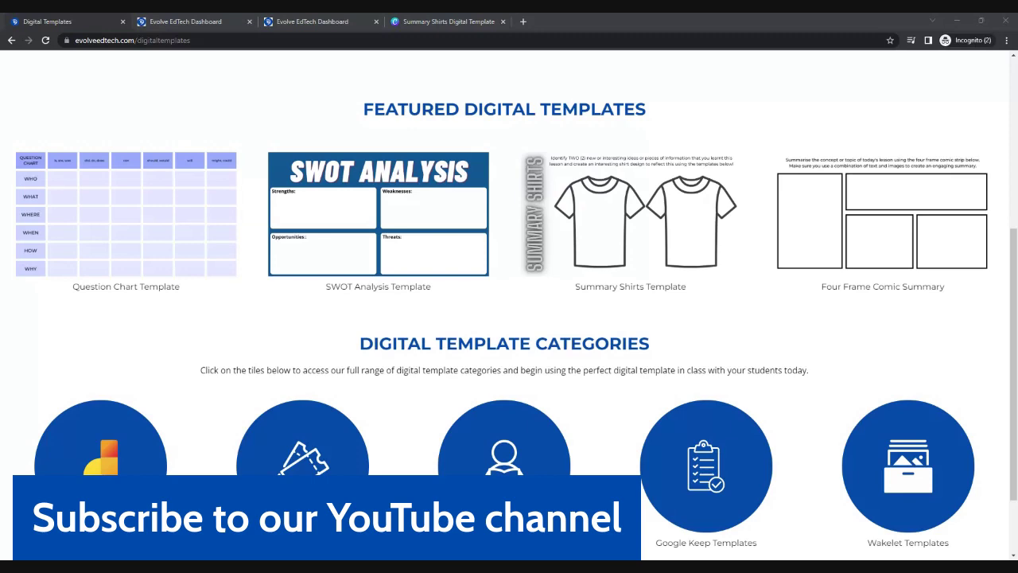
scroll(288, 362, up, 3)
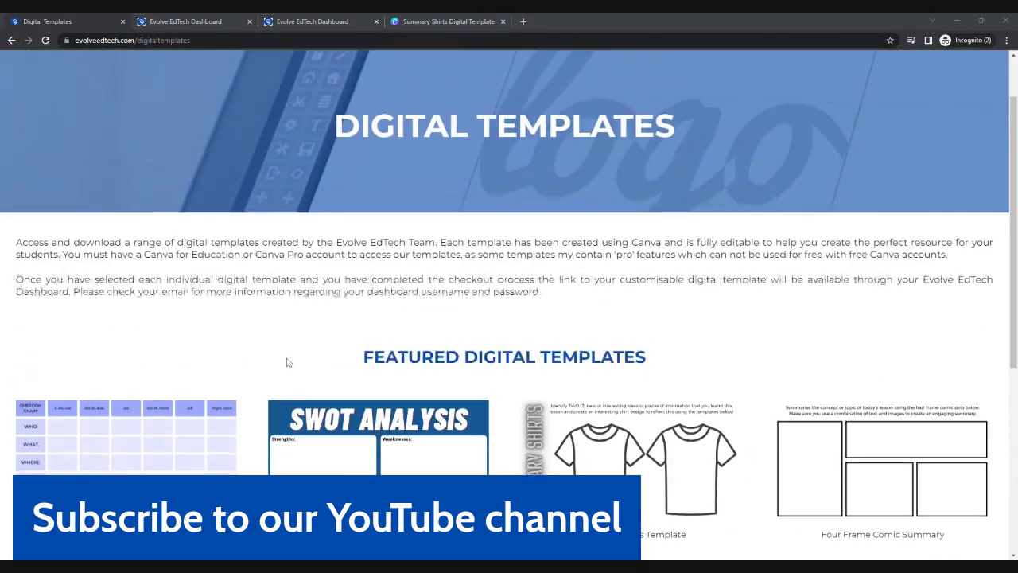
scroll(288, 362, up, 1)
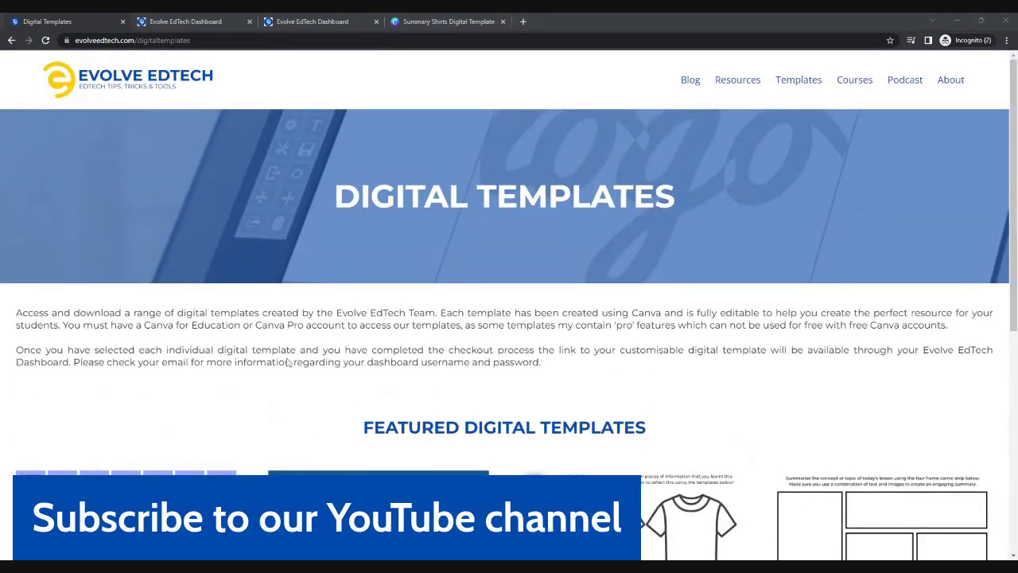